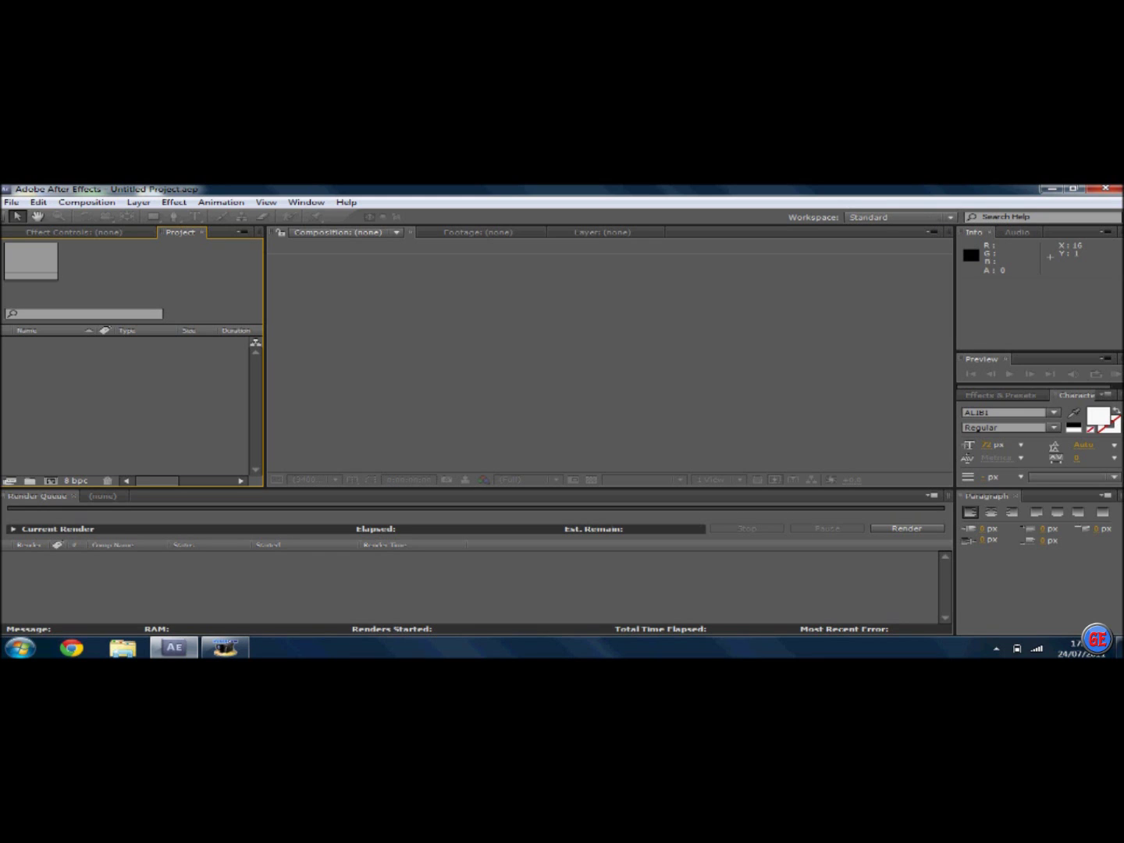
pyautogui.doubleClick(400, 192)
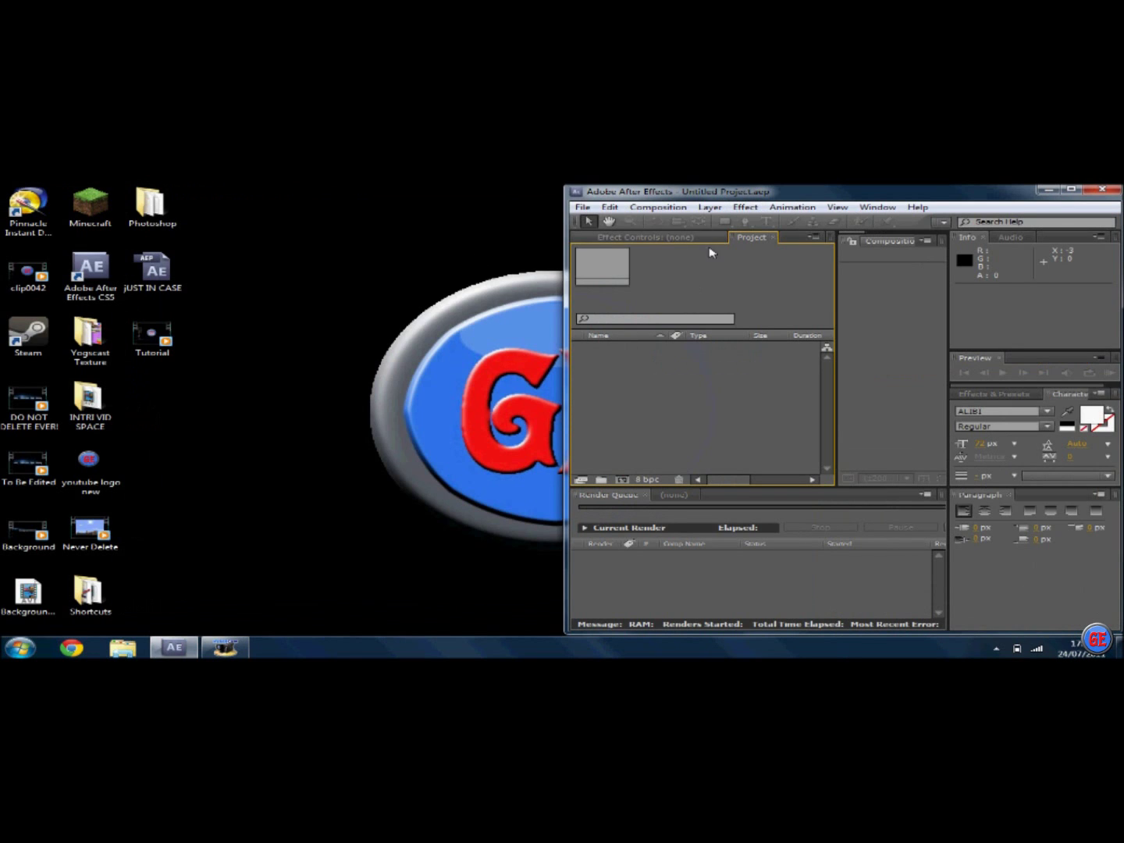
pyautogui.doubleClick(662, 193)
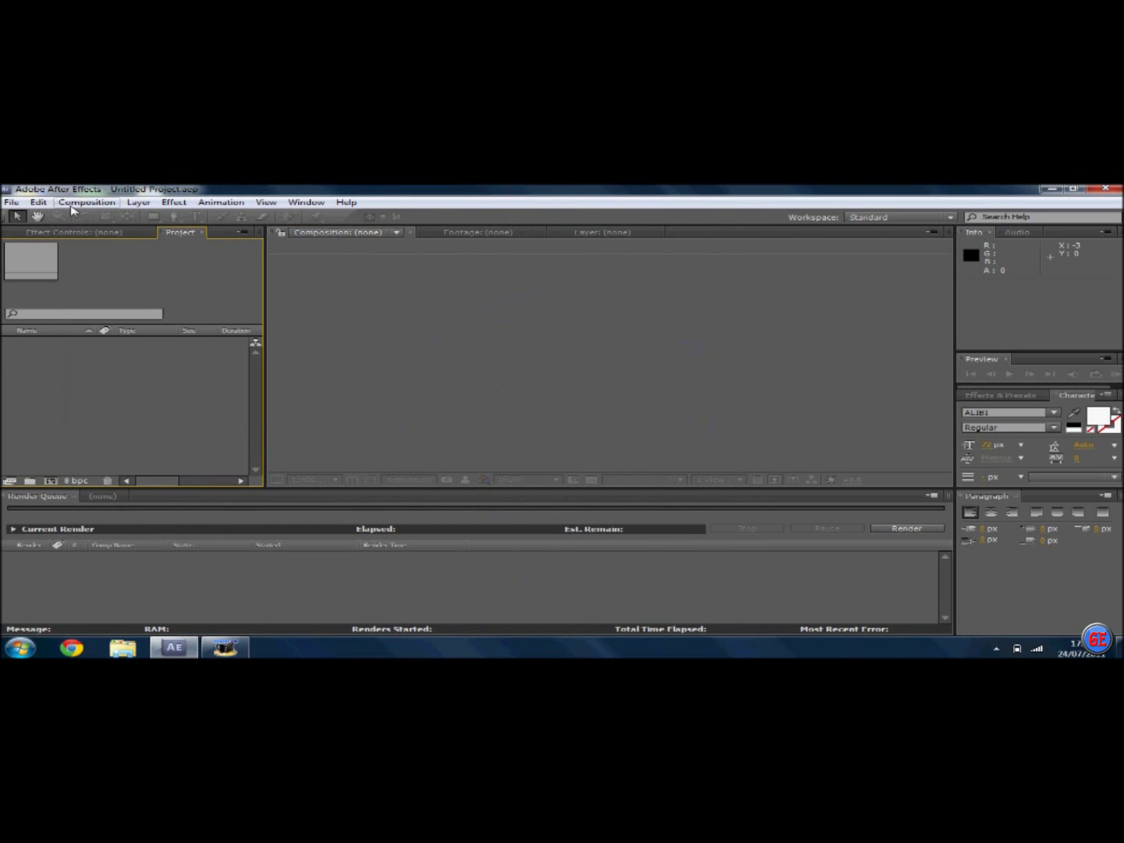
# - Create a new composition with the HDTV 1080 29.97 preset, 1920 x 1080 px, and a duration of 0;05;10;00
pyautogui.click(72, 207)
pyautogui.click(117, 221)
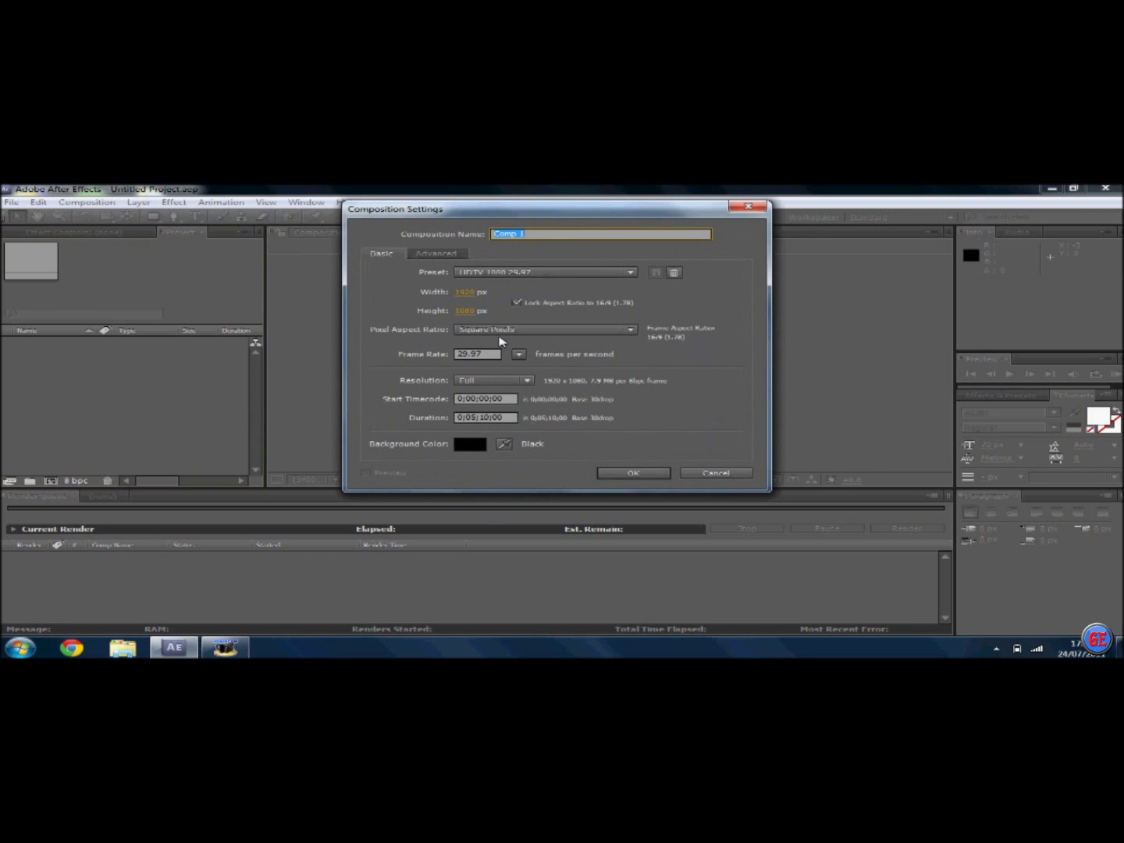
pyautogui.click(634, 474)
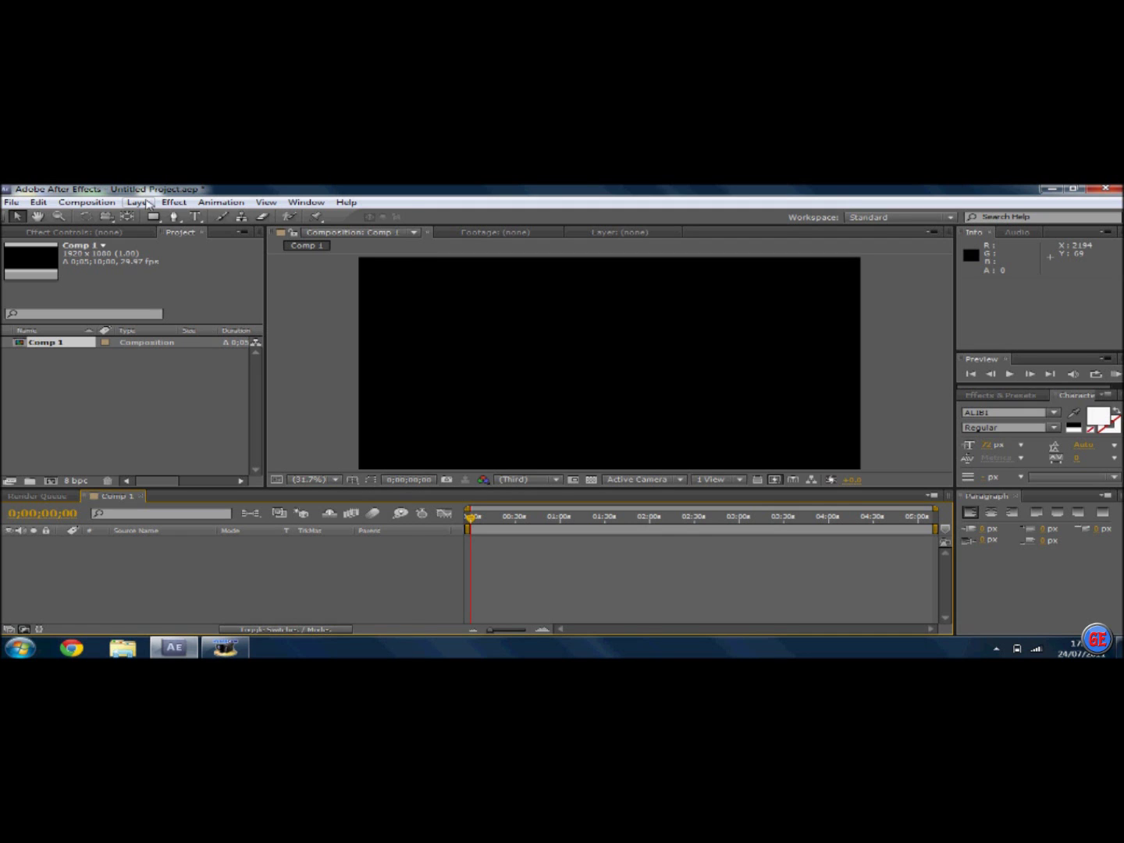
# - Add an adjustment layer to the new composition
pyautogui.click(144, 202)
pyautogui.moveTo(191, 219)
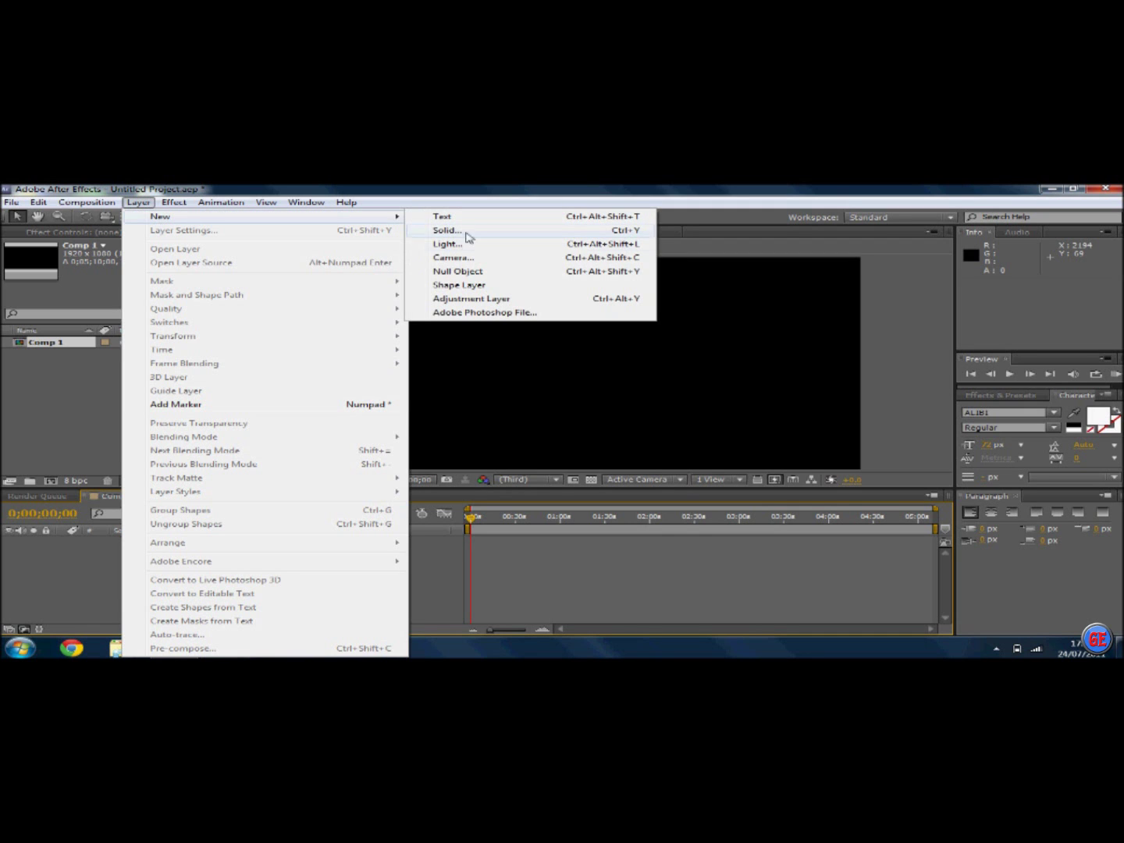
pyautogui.click(460, 299)
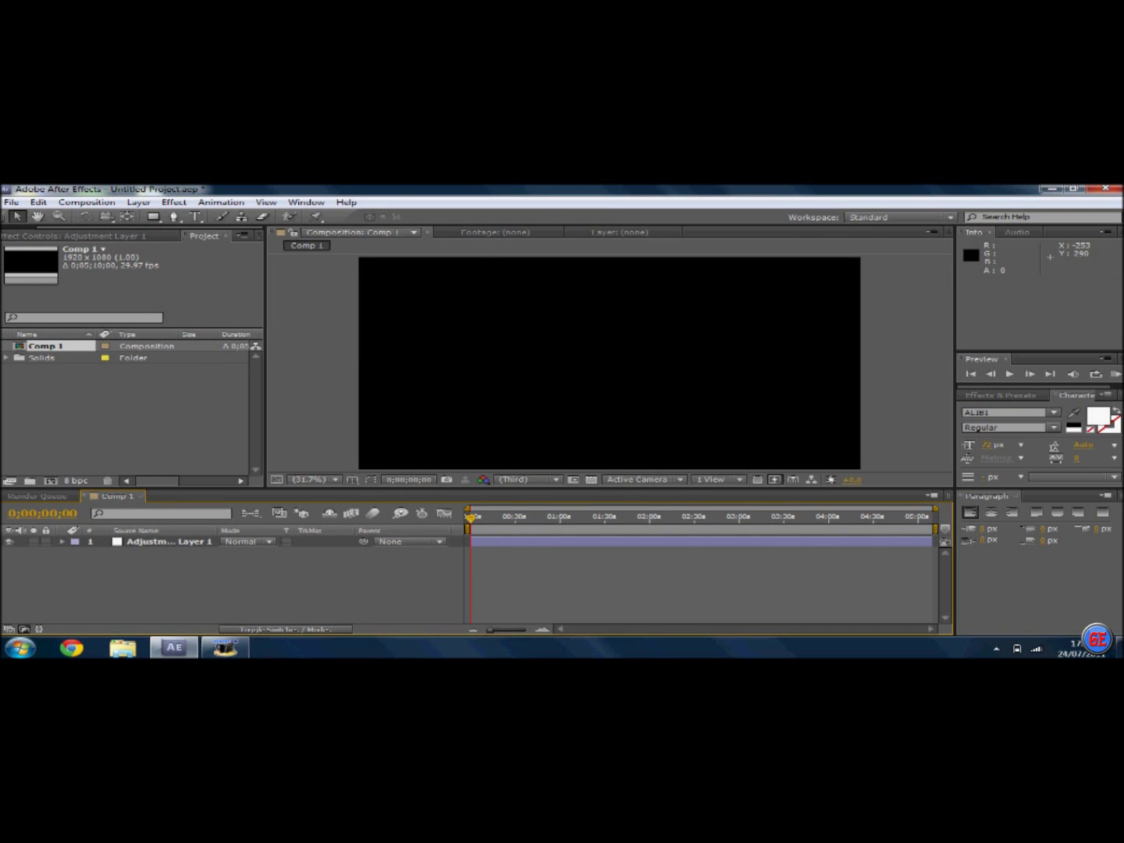
pyautogui.doubleClick(493, 196)
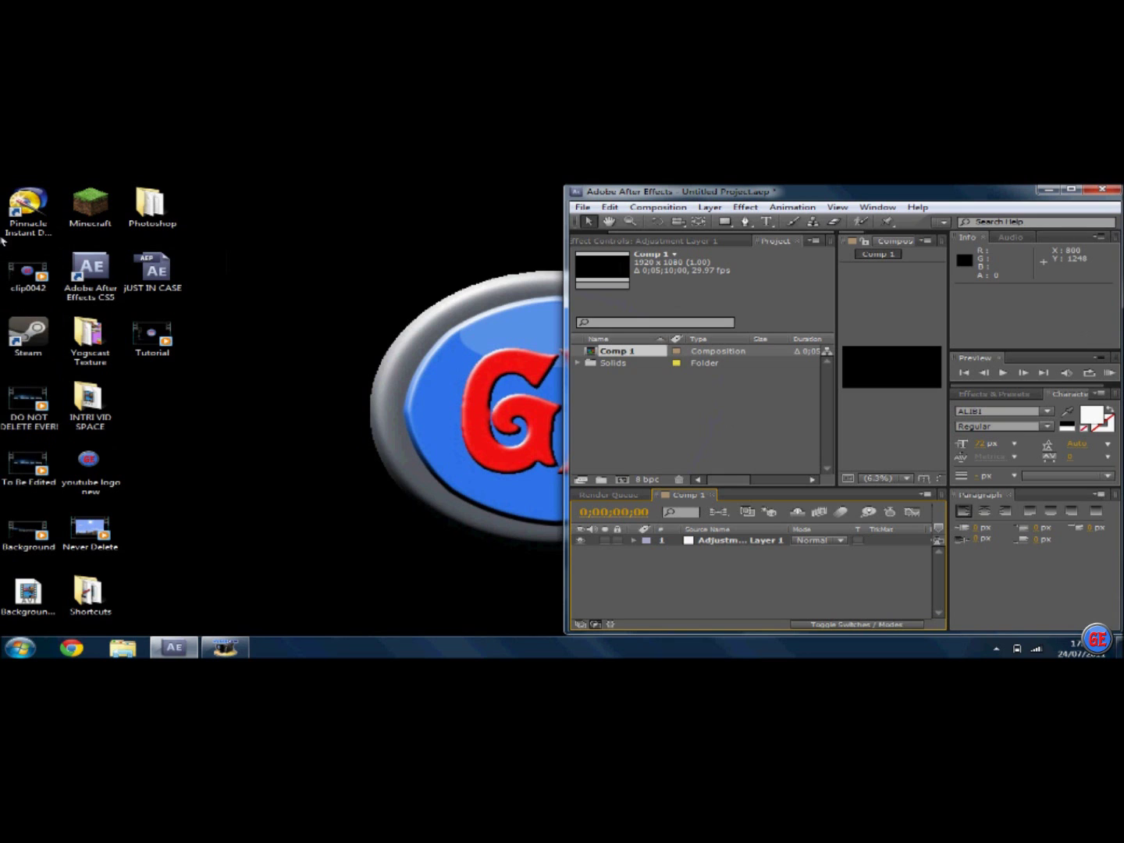
pyautogui.doubleClick(156, 341)
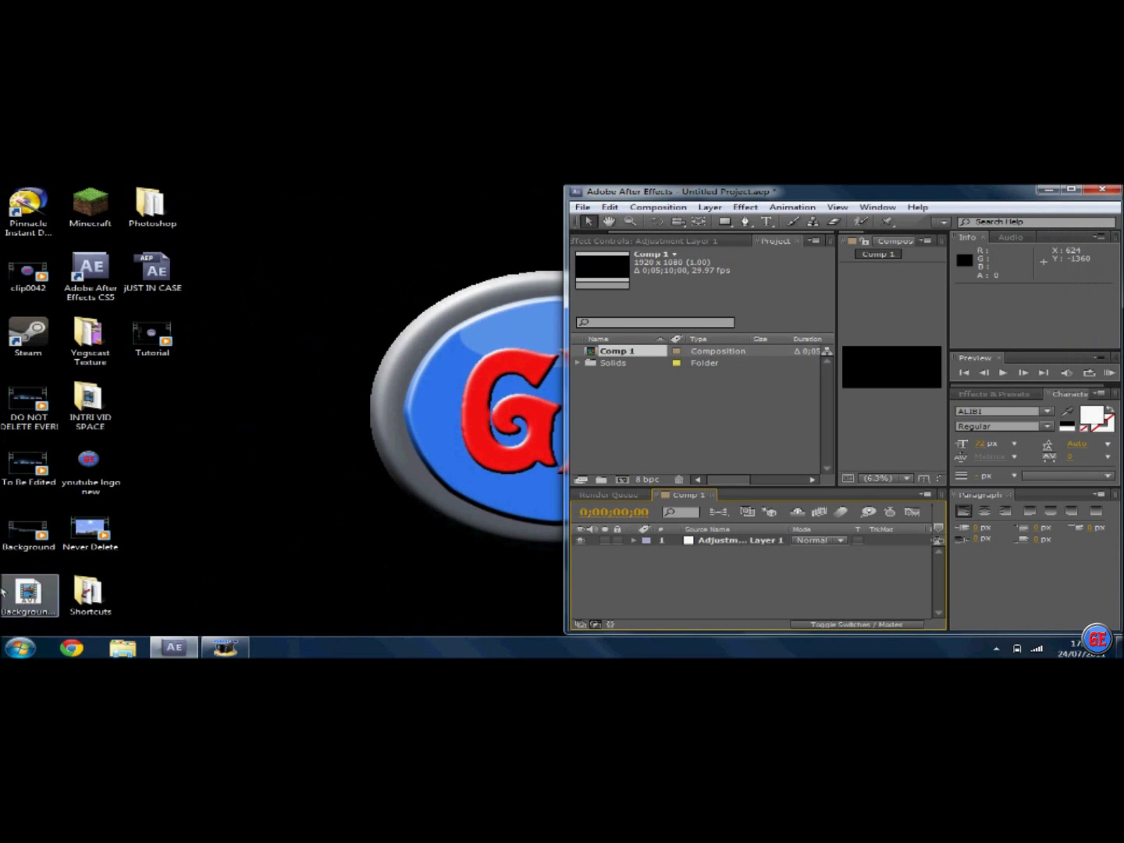
pyautogui.doubleClick(629, 195)
# - Import the To Be Edited video from the Desktop as footage, interpreting its alpha as Straight - Unmatted
pyautogui.click(11, 203)
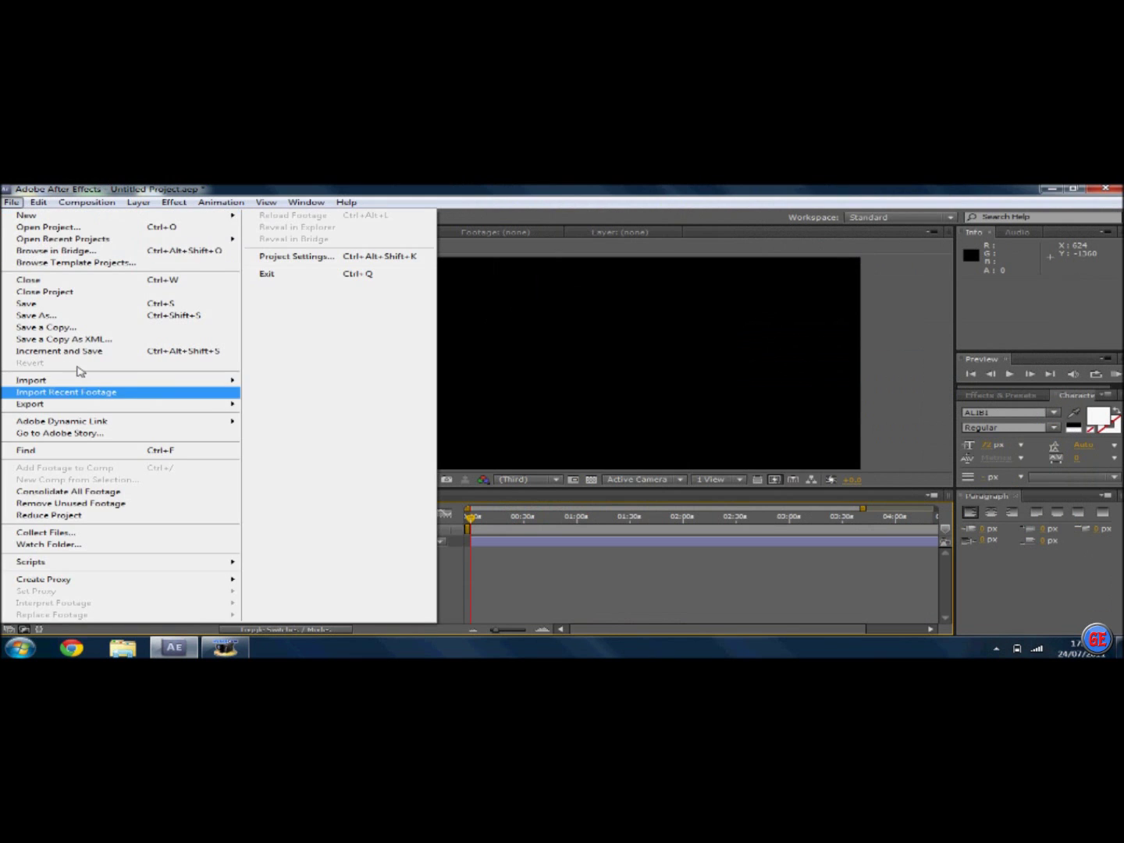
pyautogui.moveTo(119, 384)
pyautogui.click(305, 382)
pyautogui.moveTo(567, 338); pyautogui.dragTo(566, 404)
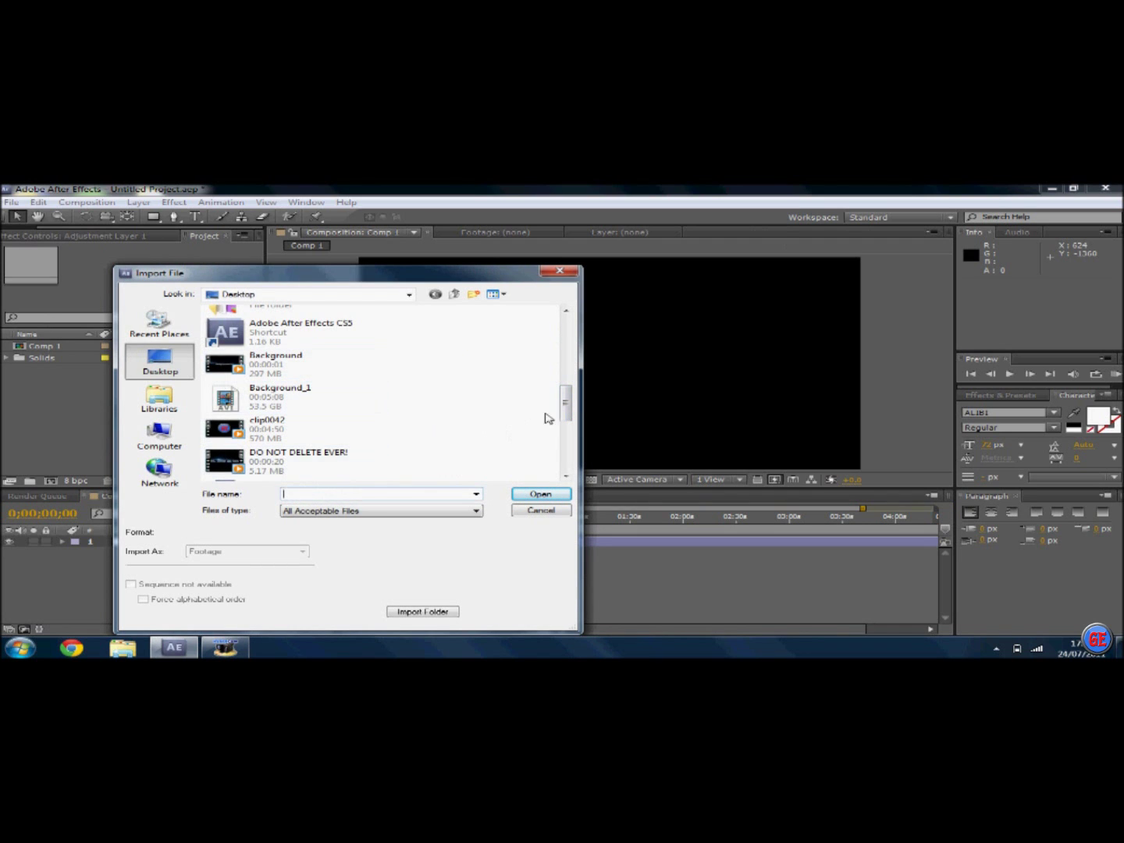
pyautogui.moveTo(565, 416); pyautogui.dragTo(566, 458)
pyautogui.click(274, 426)
pyautogui.click(521, 495)
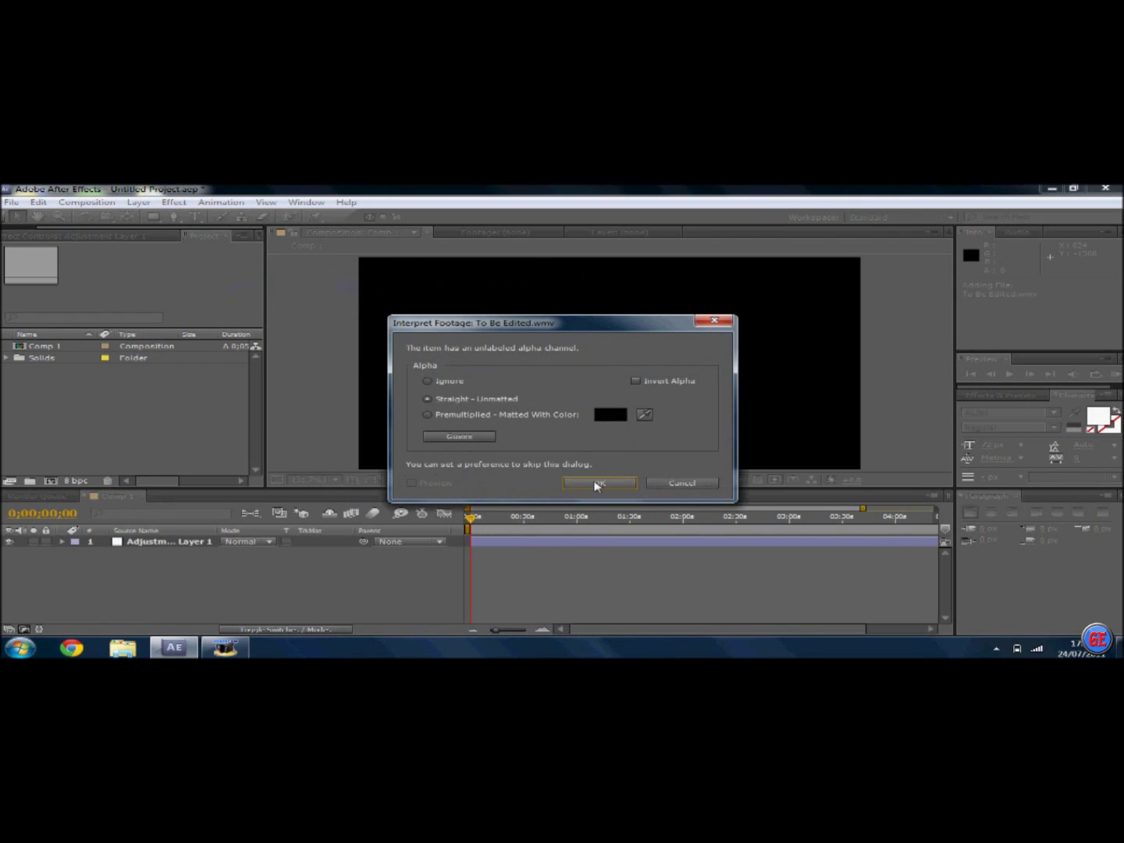
pyautogui.click(595, 485)
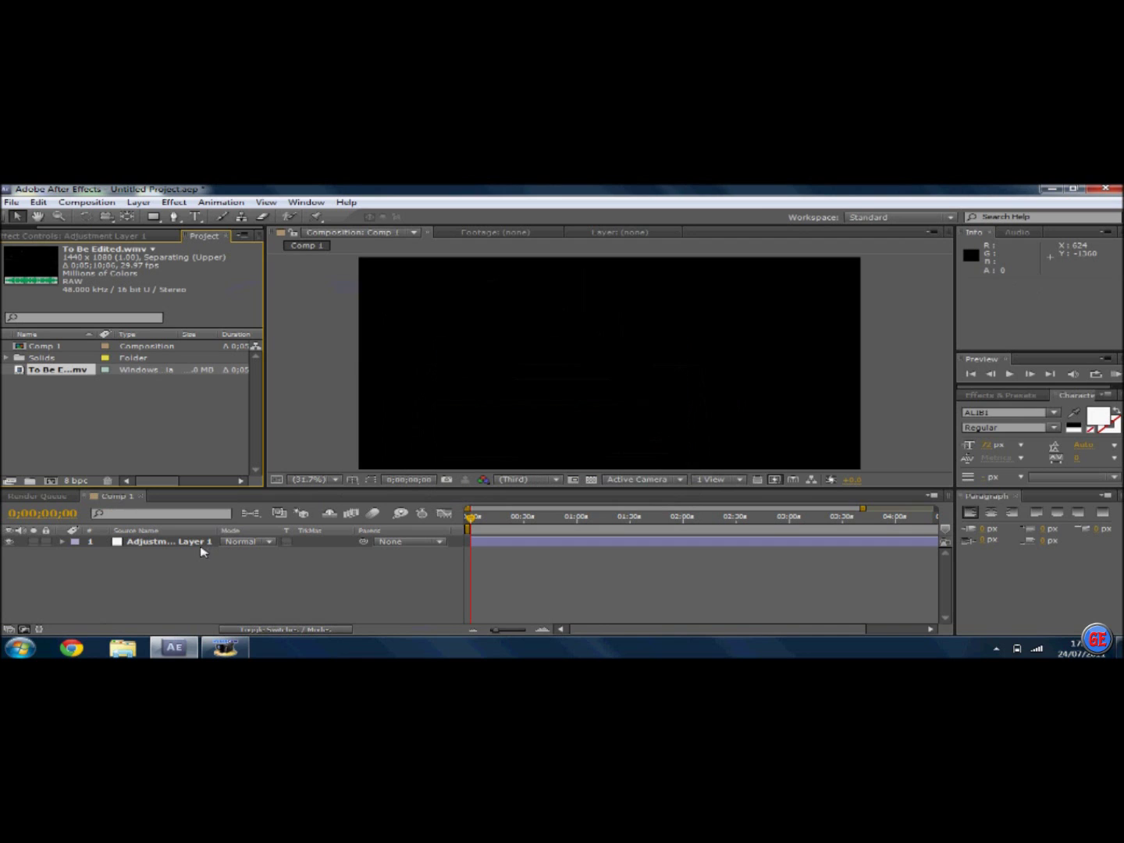
# - Preview the composition briefly and view the imported To Be Edited.wmv clip in the footage viewer
pyautogui.click(200, 547)
pyautogui.press('space')
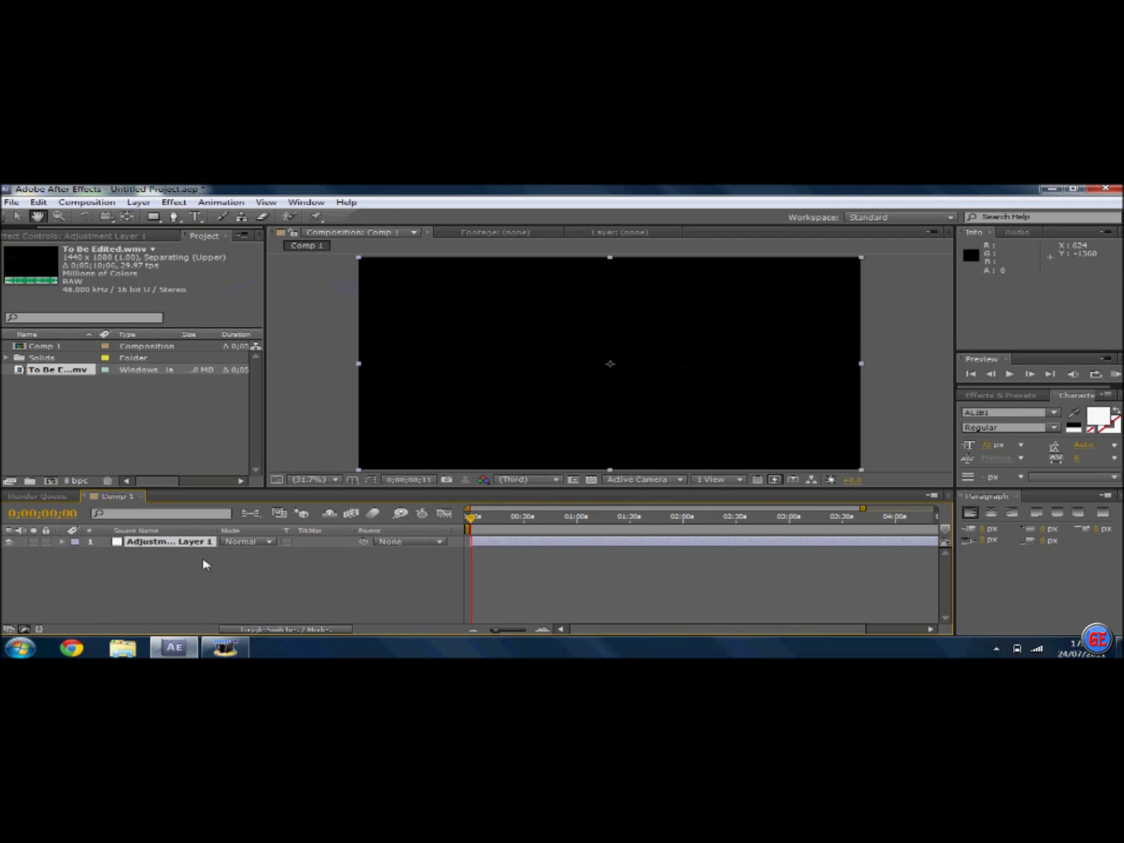
pyautogui.doubleClick(47, 373)
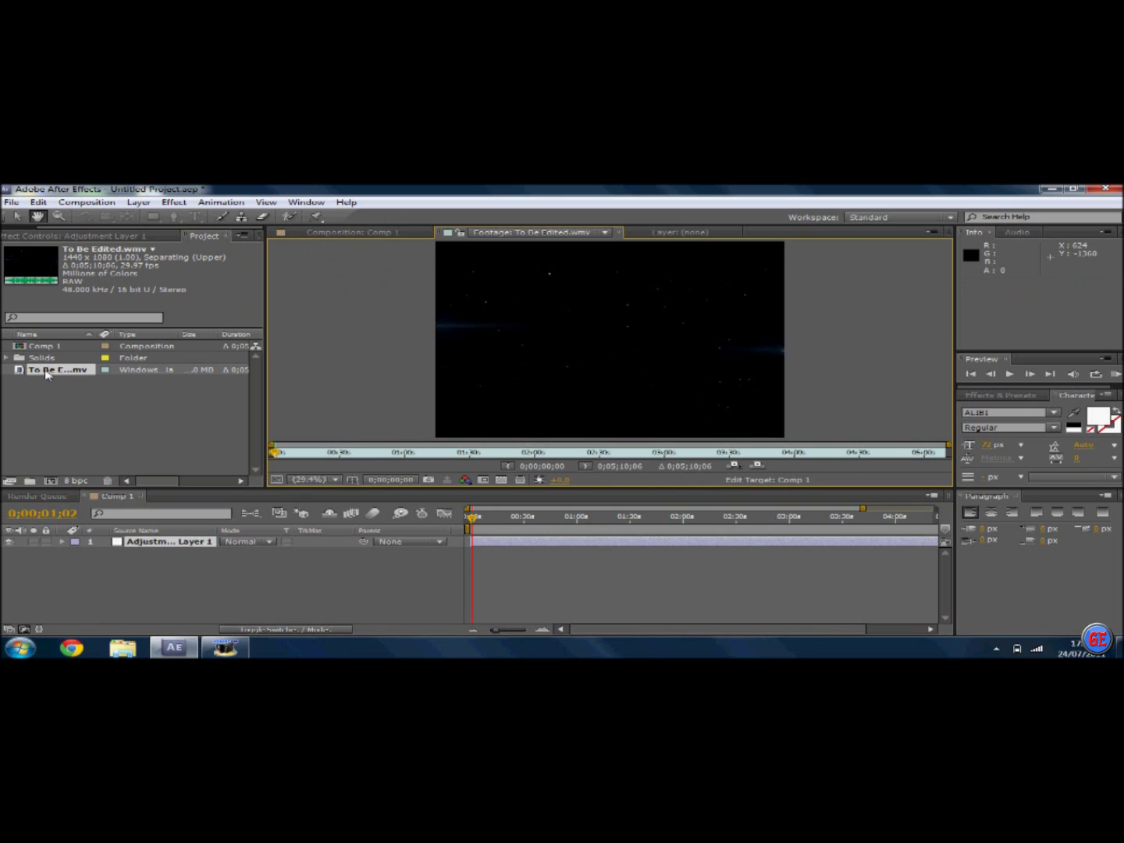
pyautogui.click(327, 479)
pyautogui.click(319, 263)
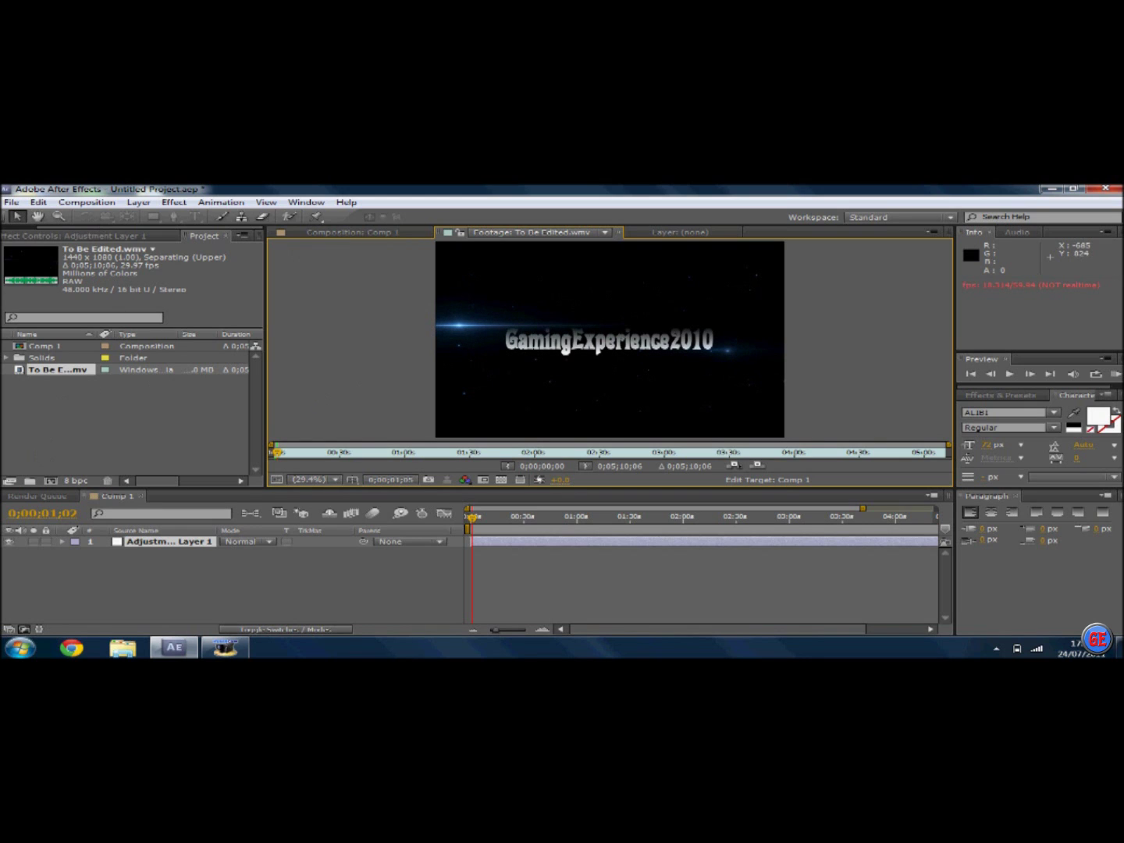
# - Place To Be Edited.wmv in the Comp 1 timeline below the adjustment layer
pyautogui.click(11, 201)
pyautogui.click(34, 193)
pyautogui.moveTo(53, 377); pyautogui.dragTo(78, 557)
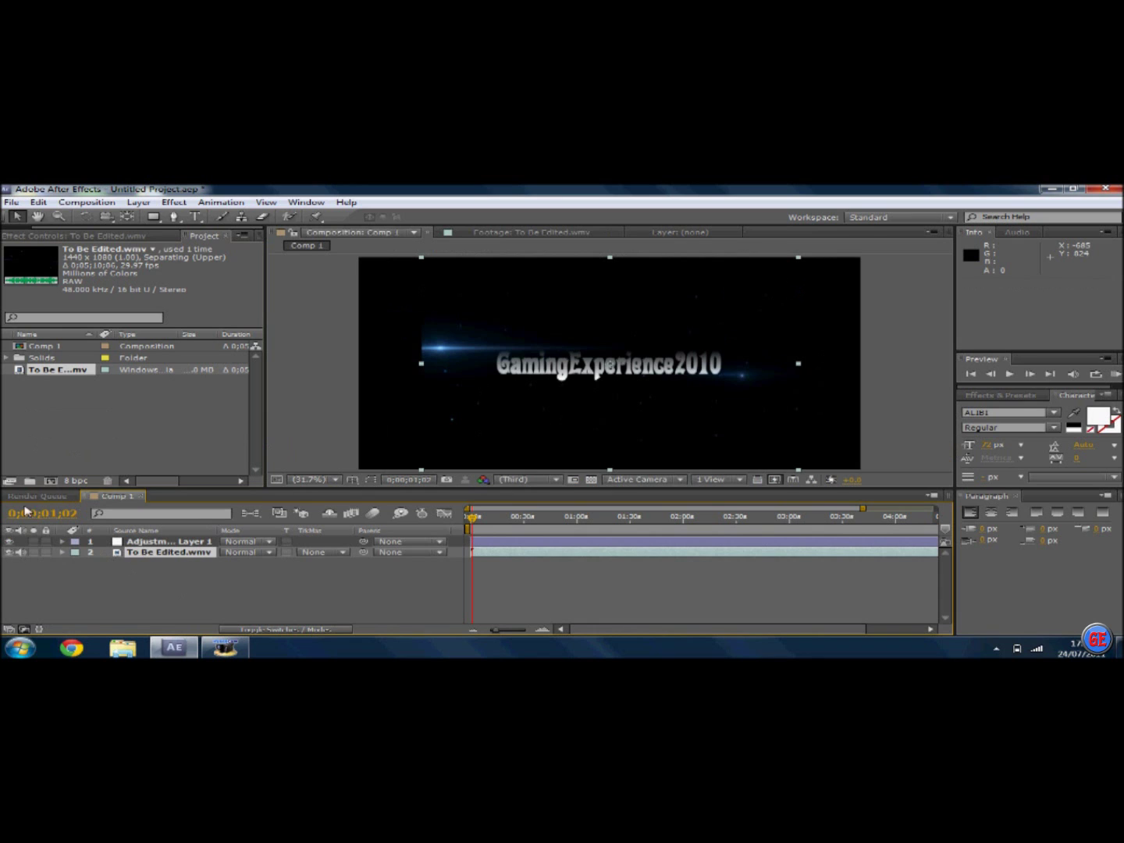
# - Import the youtube logo new PNG image from the Desktop as footage
pyautogui.click(13, 206)
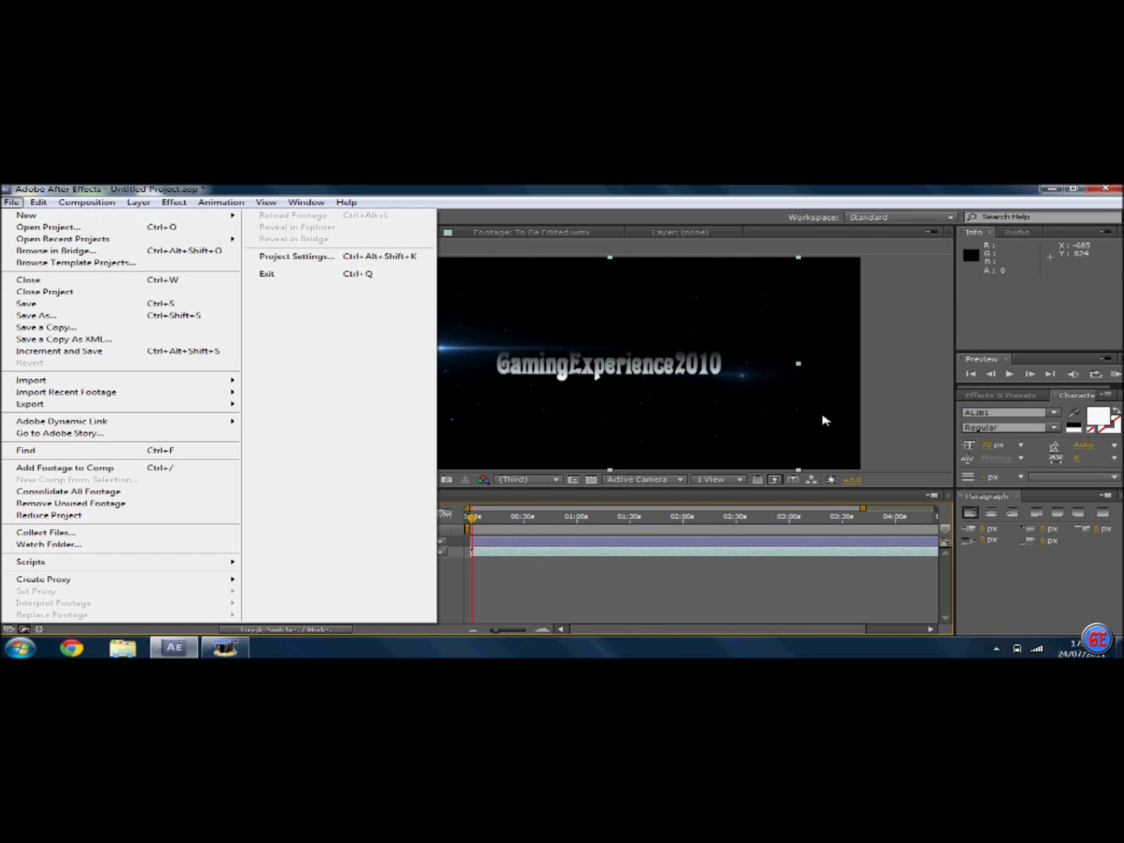
pyautogui.click(801, 373)
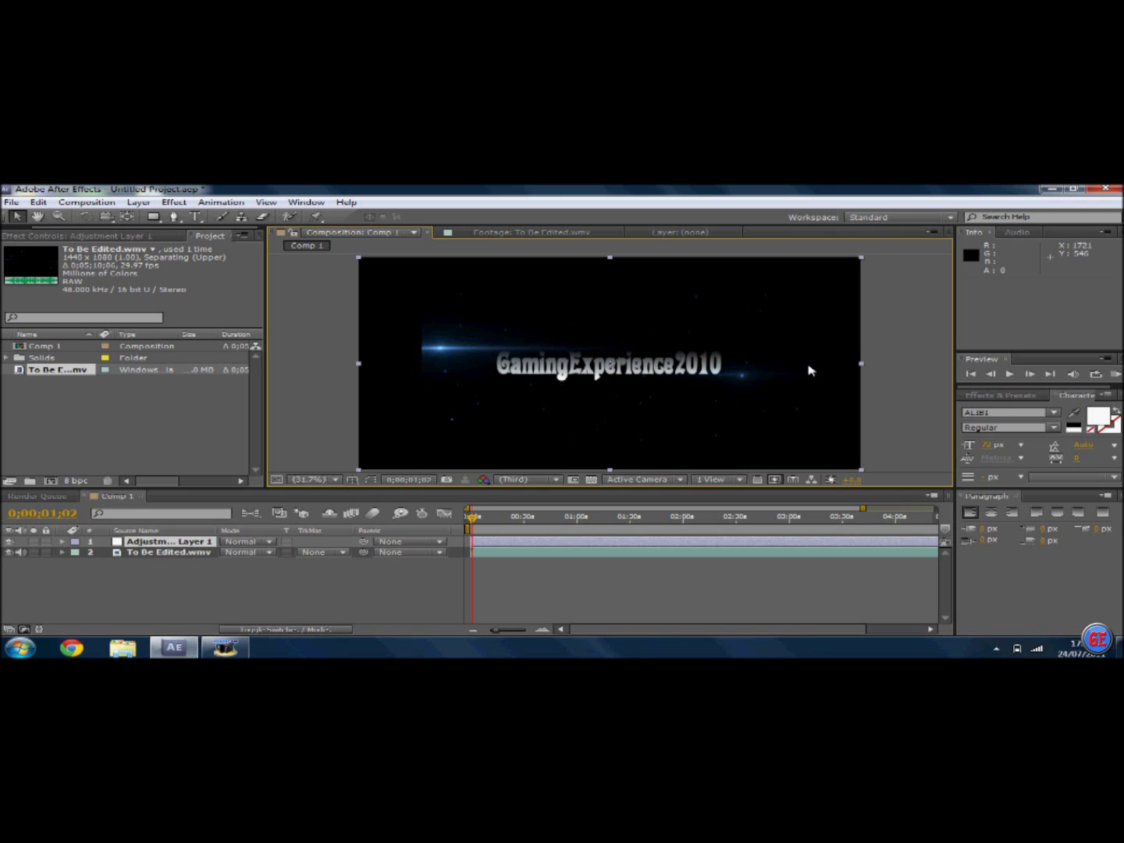
pyautogui.click(18, 203)
pyautogui.moveTo(78, 381)
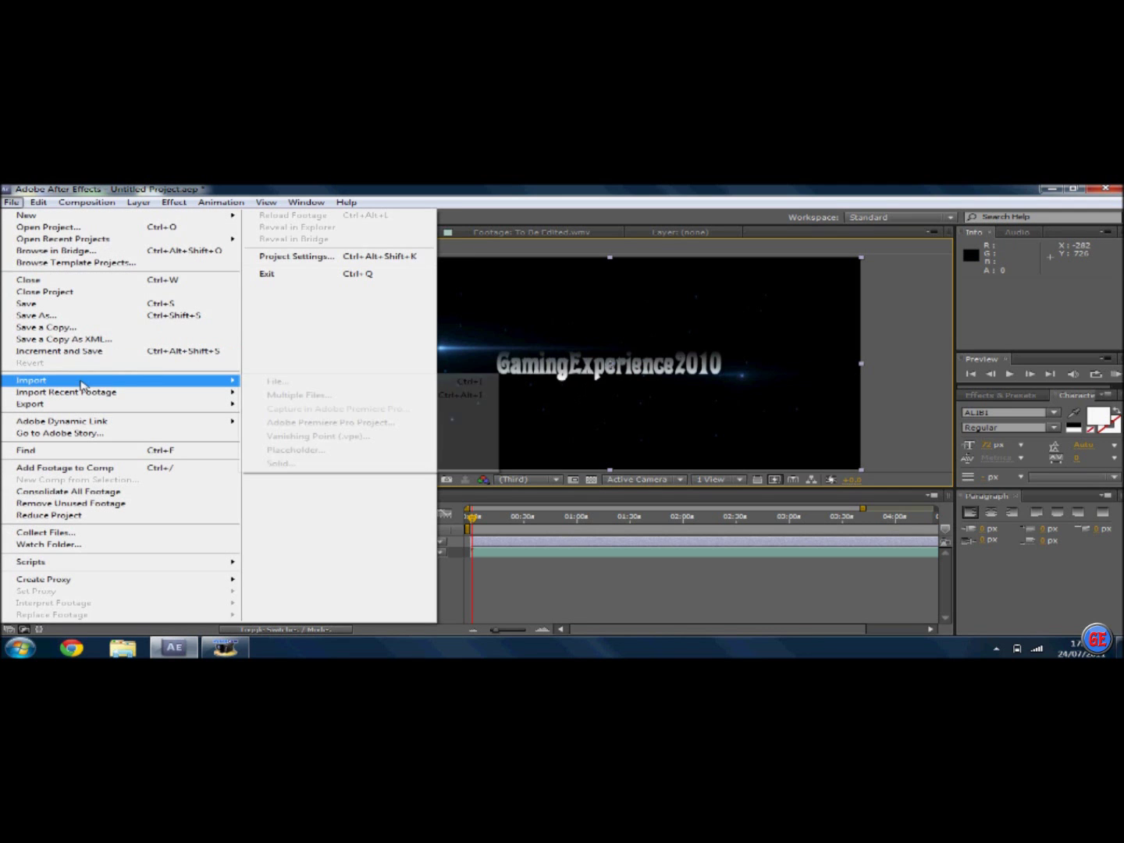
pyautogui.click(266, 384)
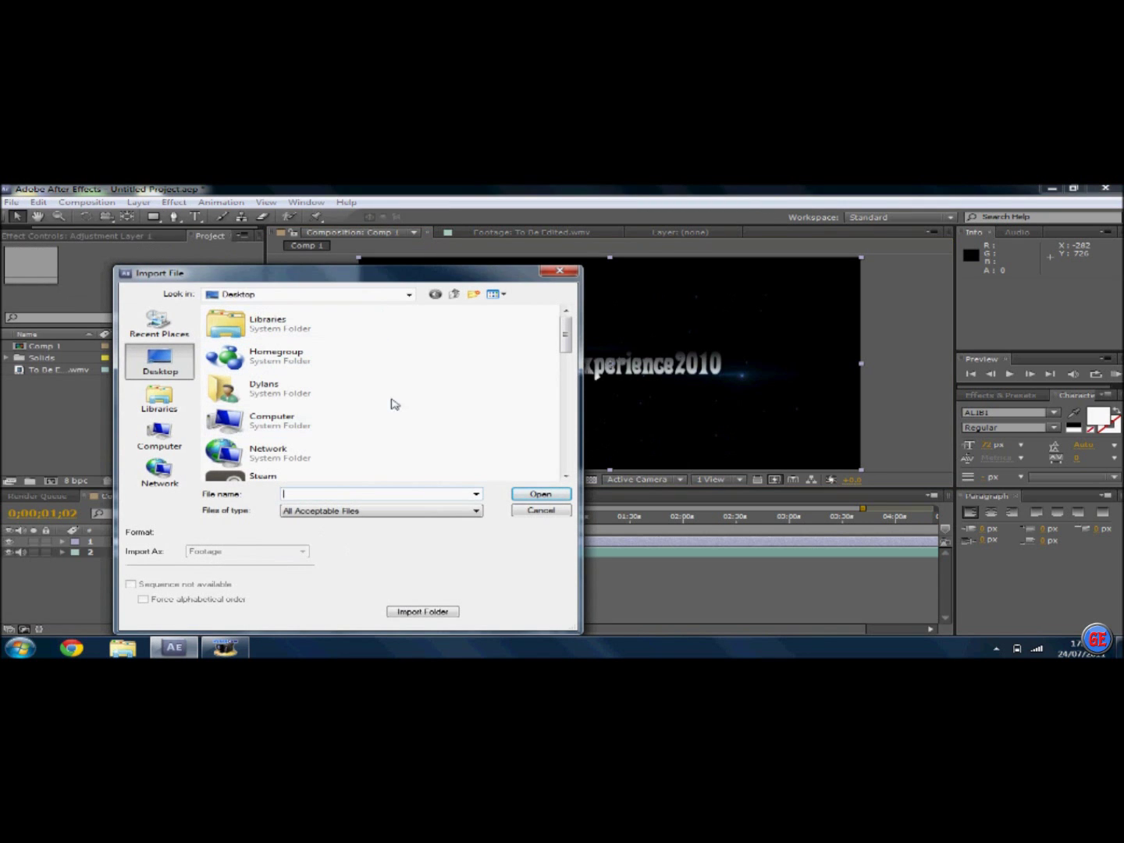
pyautogui.moveTo(568, 334); pyautogui.dragTo(538, 461)
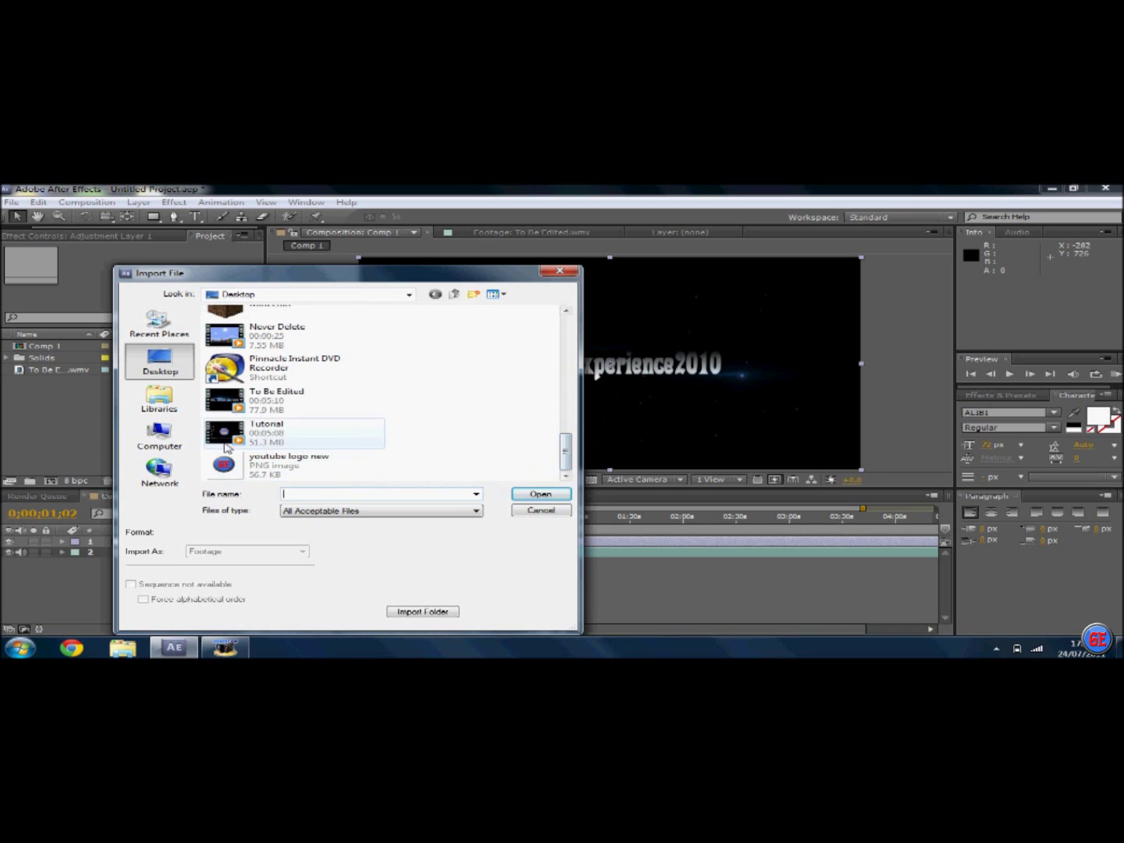
pyautogui.click(287, 467)
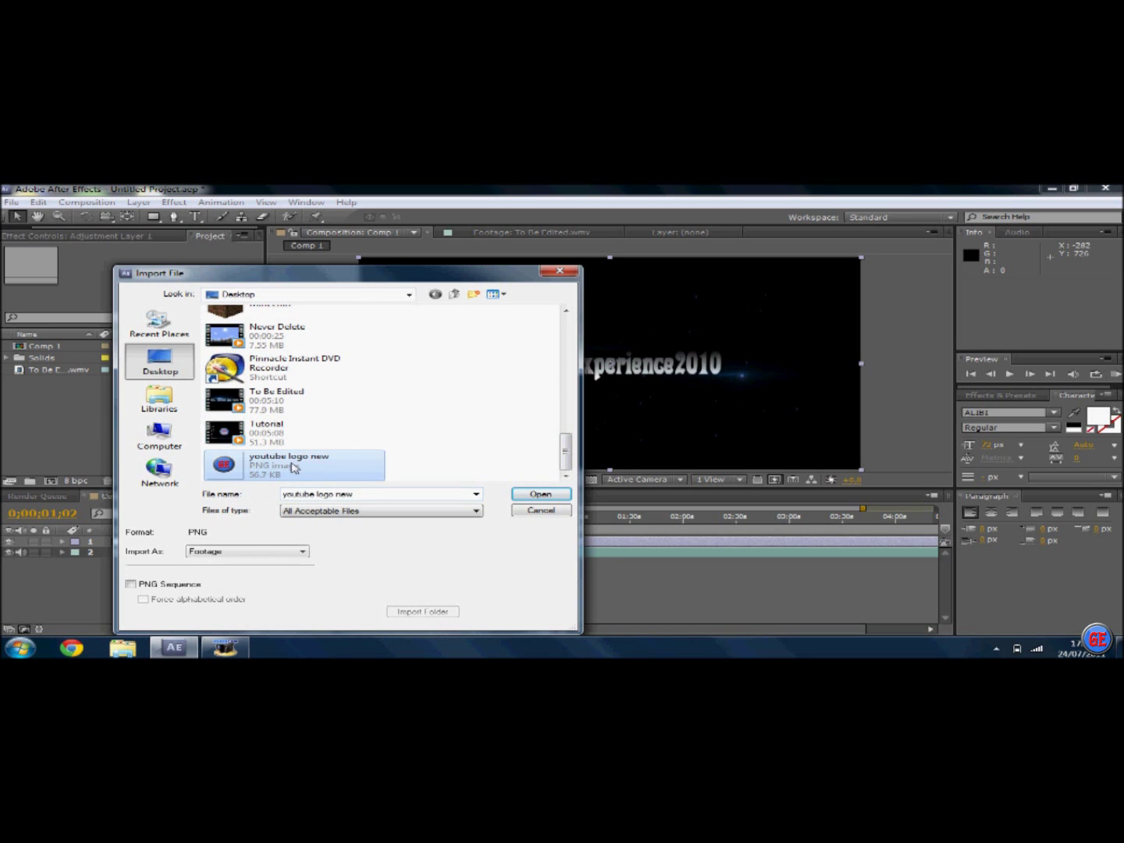
pyautogui.click(540, 494)
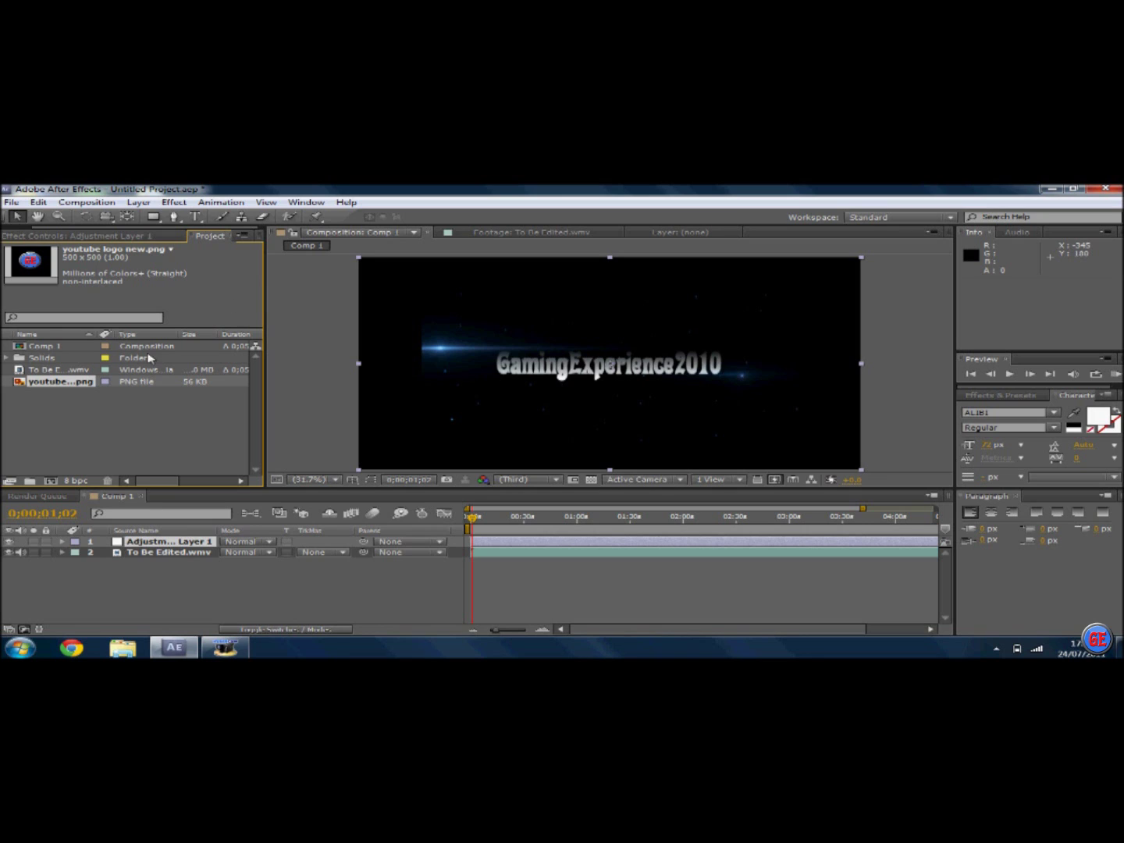
# - Place the logo image in the timeline between the adjustment layer and the video layer
pyautogui.click(77, 396)
pyautogui.click(71, 388)
pyautogui.moveTo(66, 385); pyautogui.dragTo(165, 554)
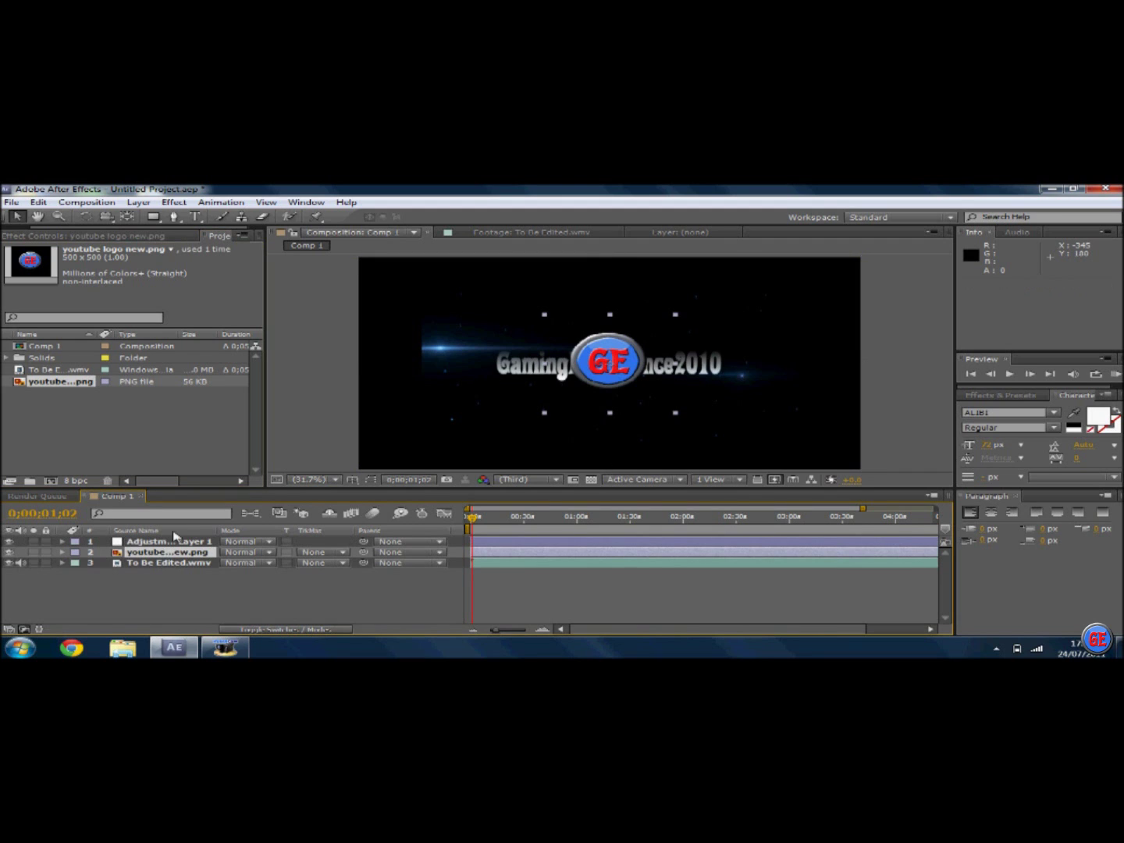
# - Scale the logo down and position it near the video's lower-right corner, at about 1617, 887
pyautogui.moveTo(625, 345); pyautogui.dragTo(616, 351)
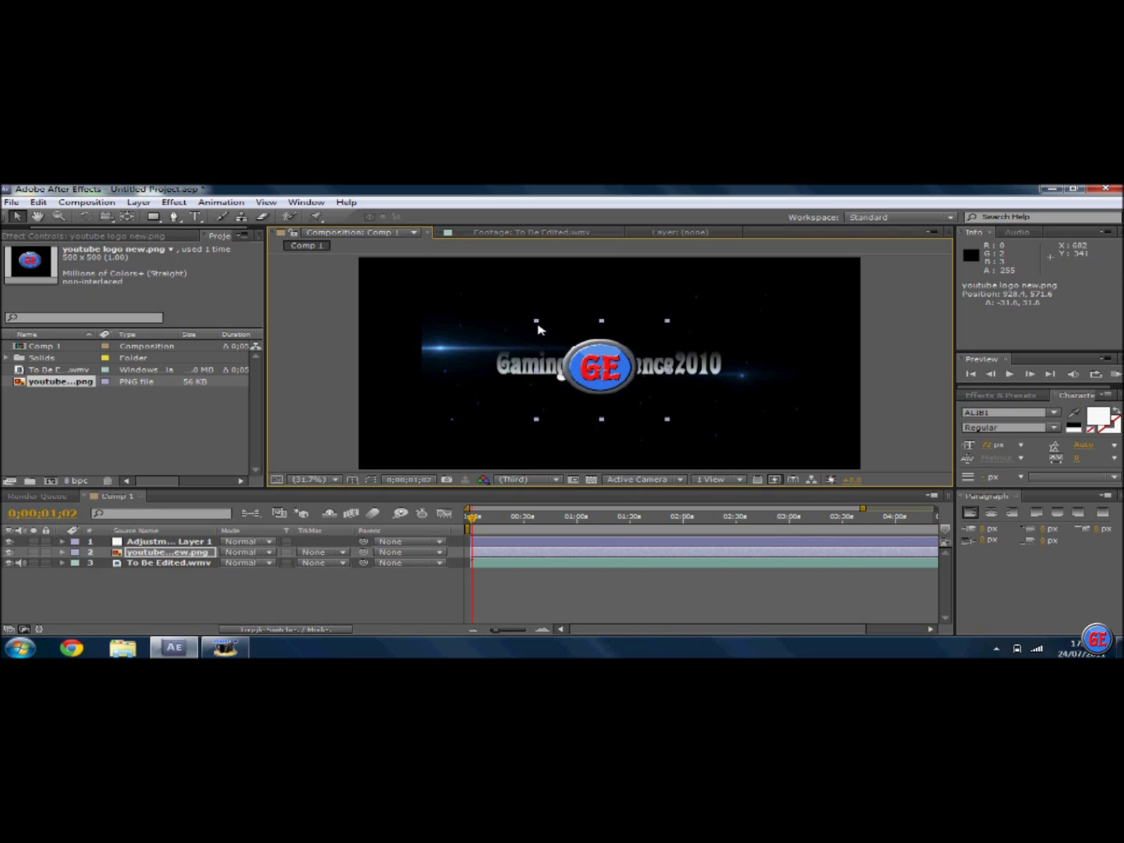
pyautogui.press('F2')
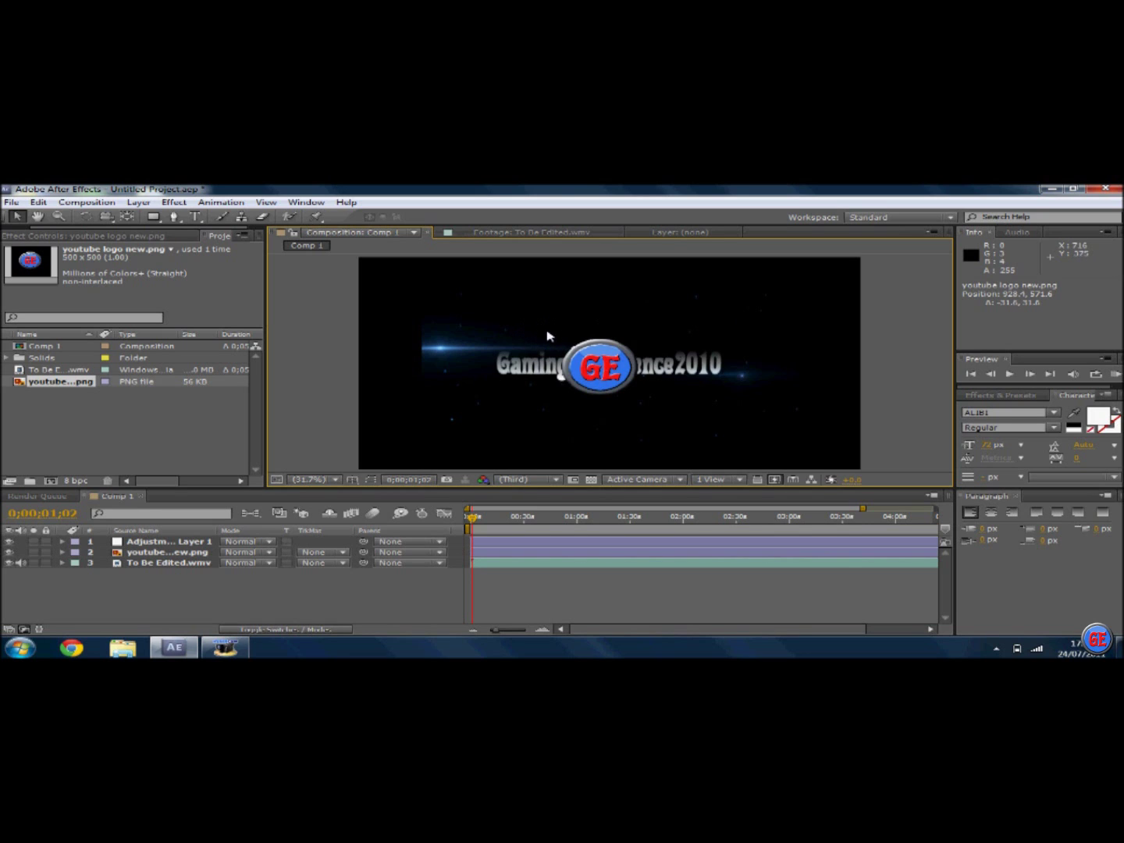
pyautogui.click(633, 398)
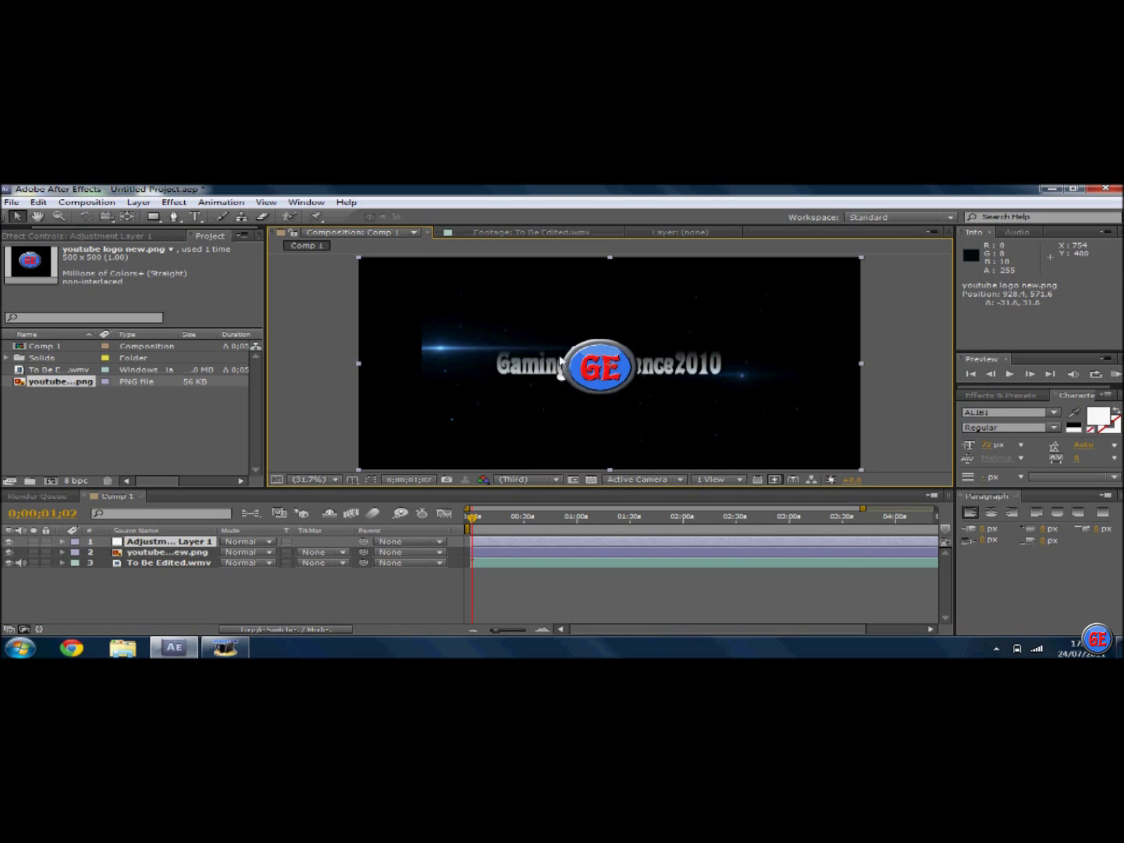
pyautogui.click(178, 552)
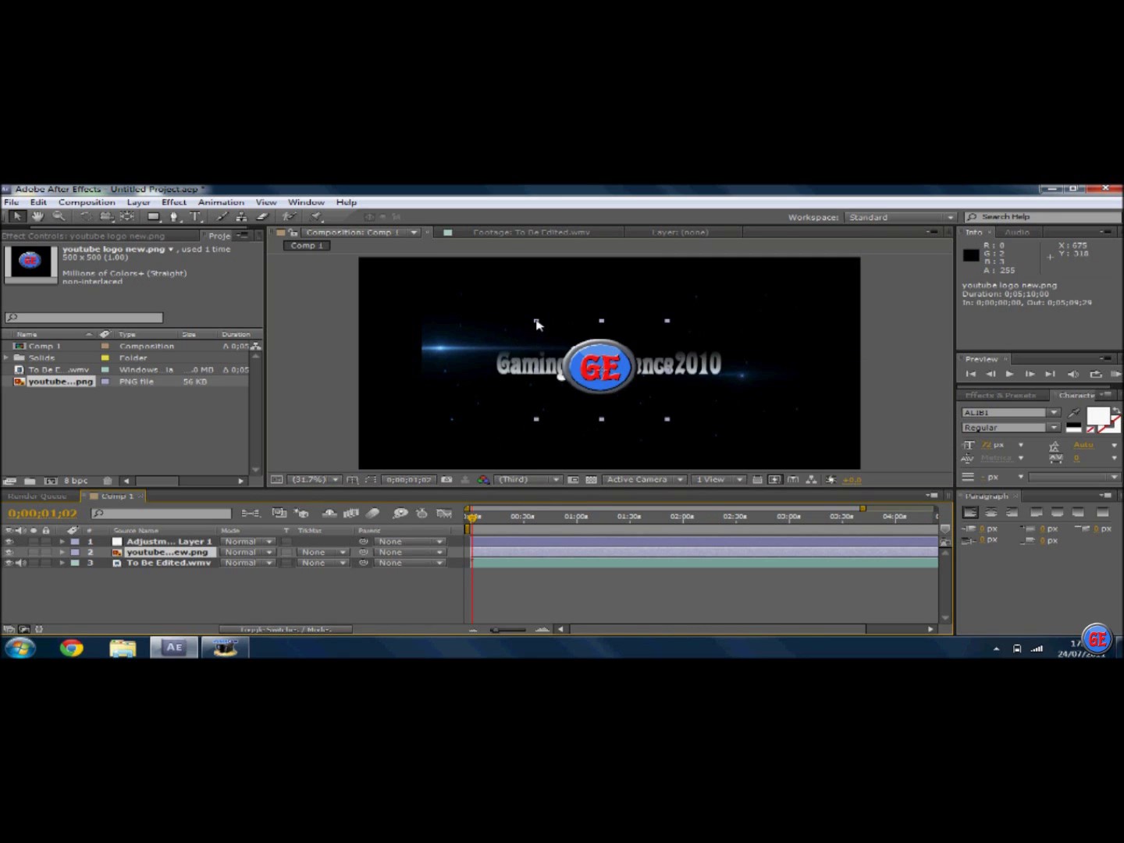
pyautogui.moveTo(537, 323); pyautogui.dragTo(780, 444)
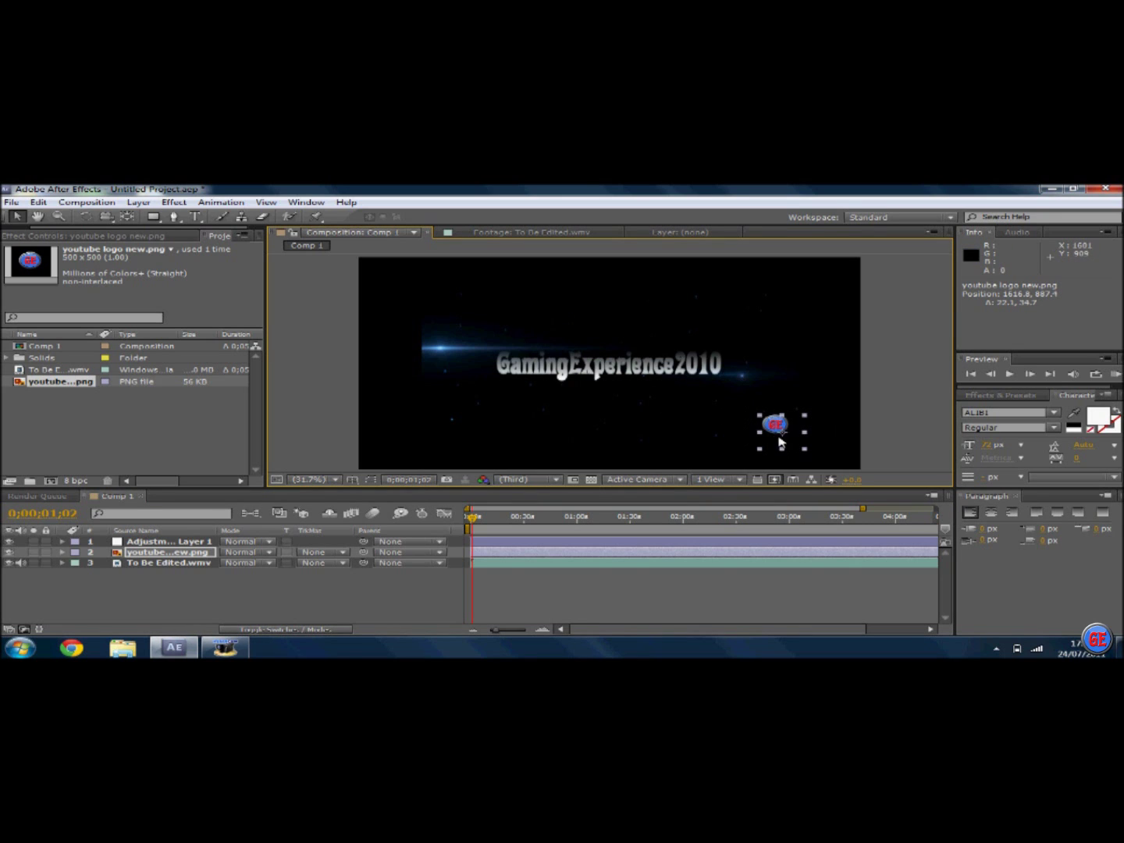
# - Play back the composition to check the logo overlay, including a section starting at 0;00;51;24
pyautogui.click(268, 608)
pyautogui.press('space')
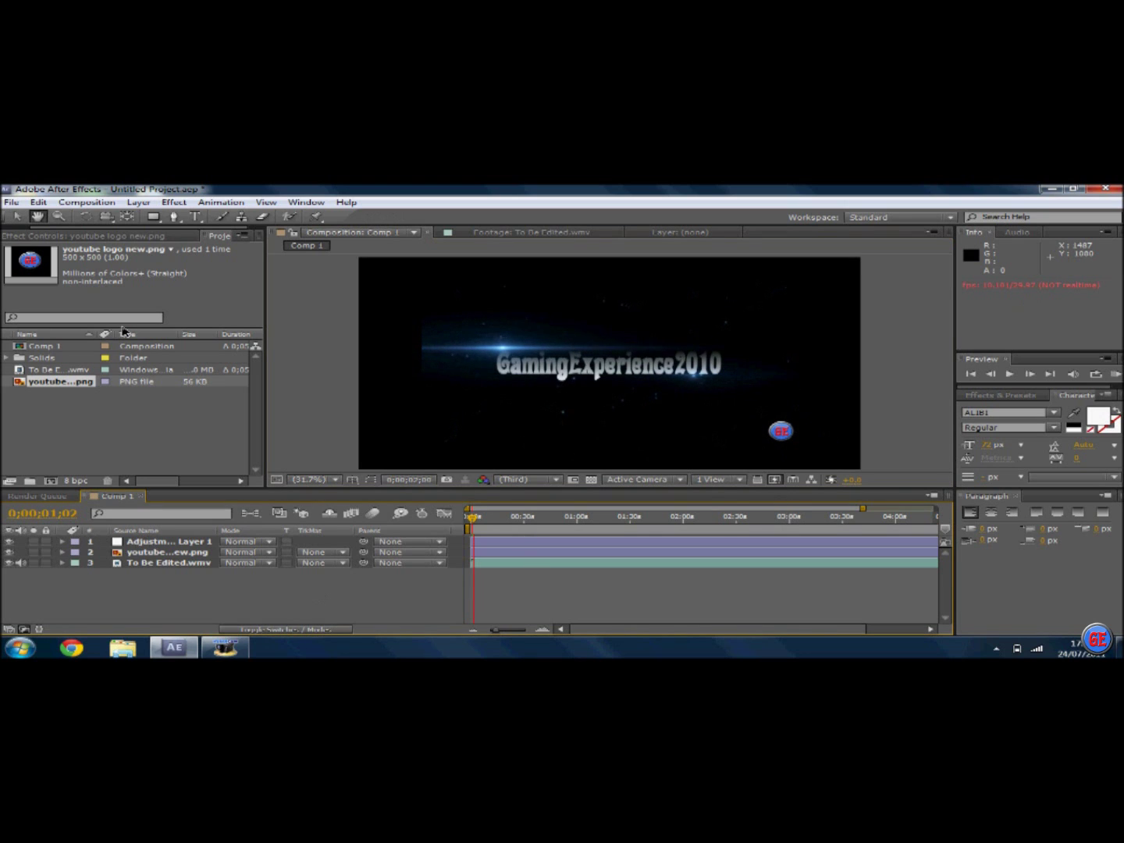
pyautogui.click(61, 498)
pyautogui.click(109, 497)
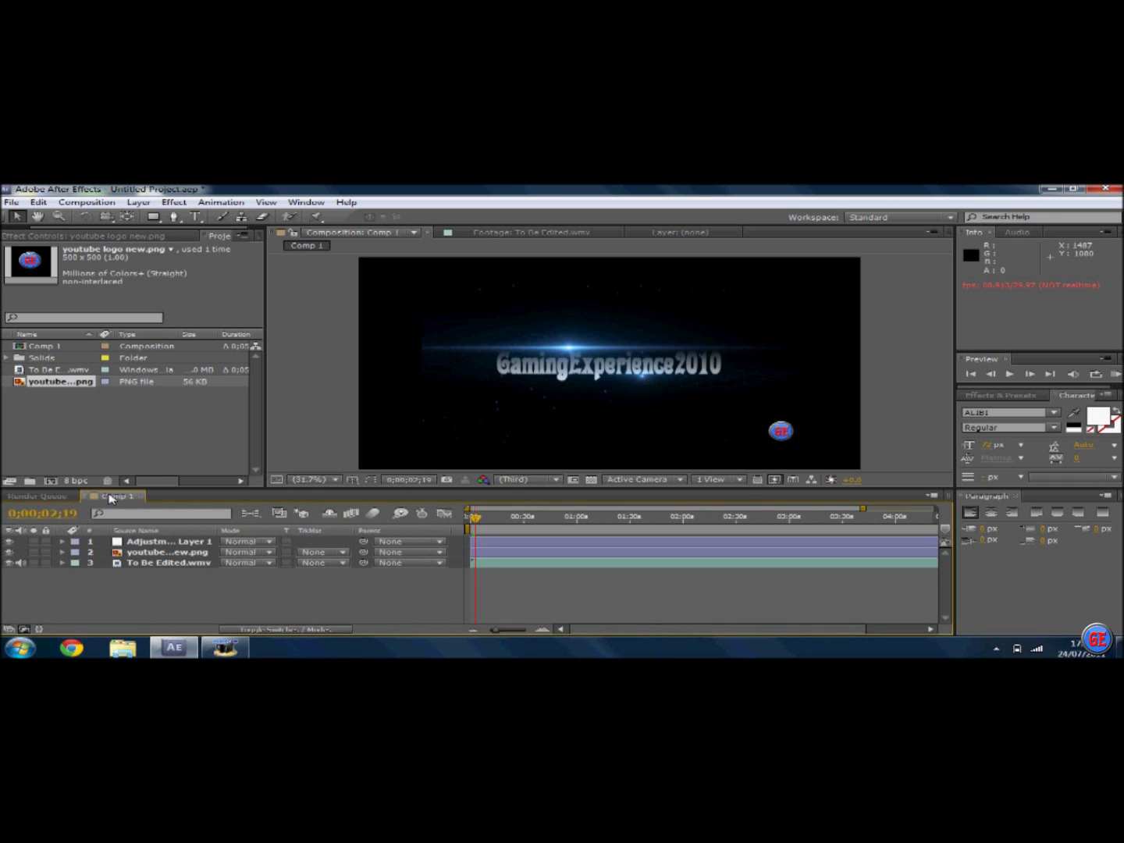
pyautogui.press('space')
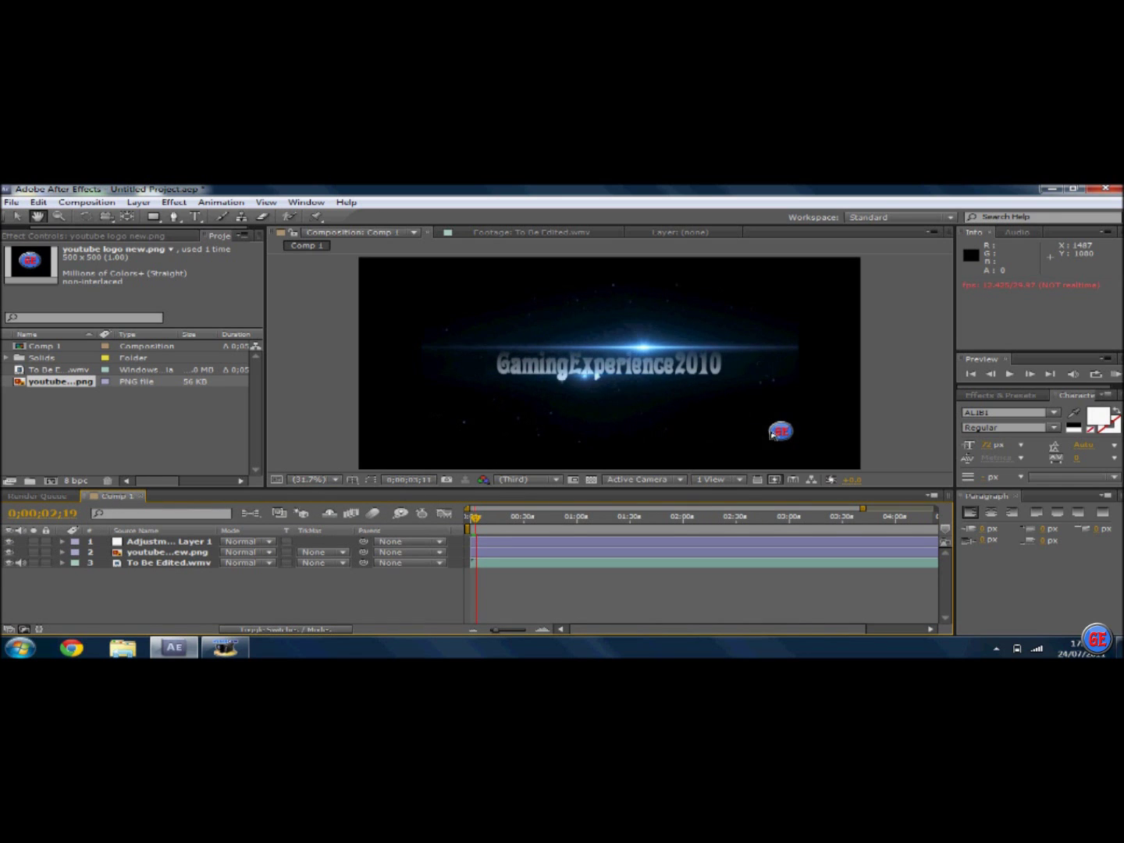
pyautogui.moveTo(479, 521); pyautogui.dragTo(562, 522)
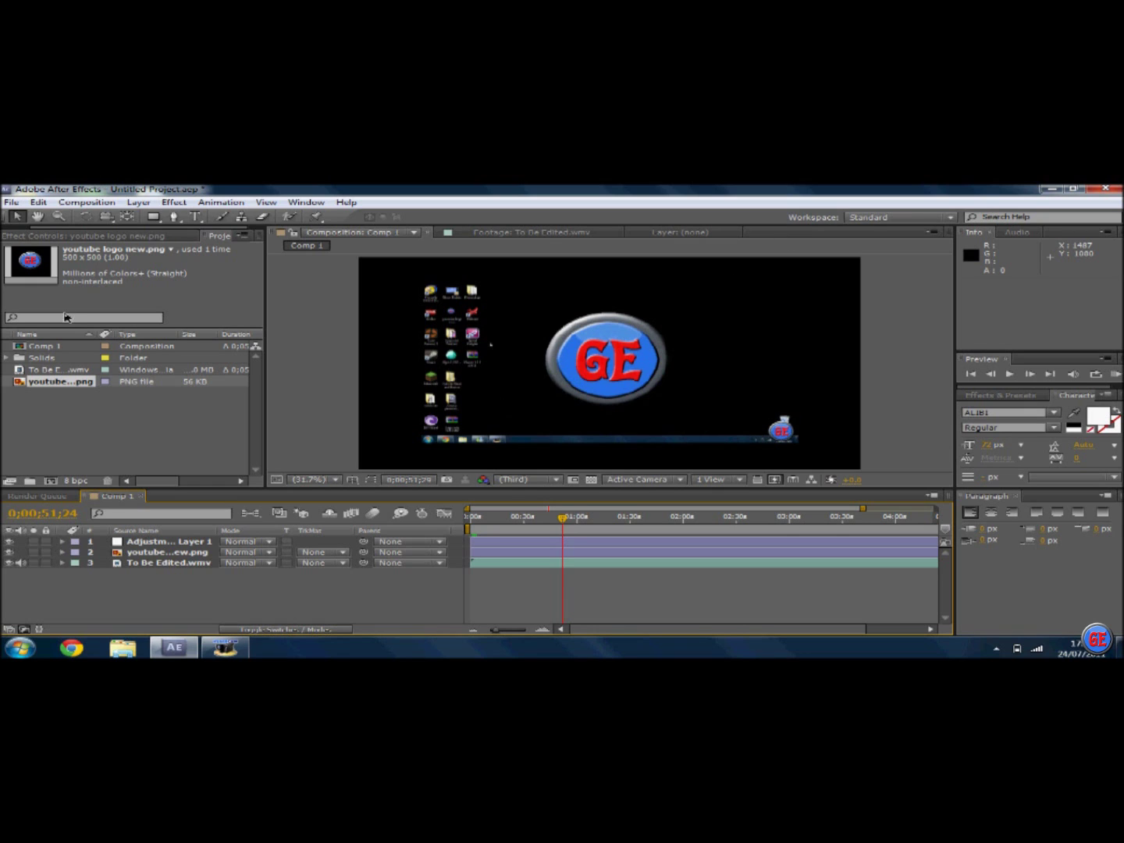
pyautogui.press('space')
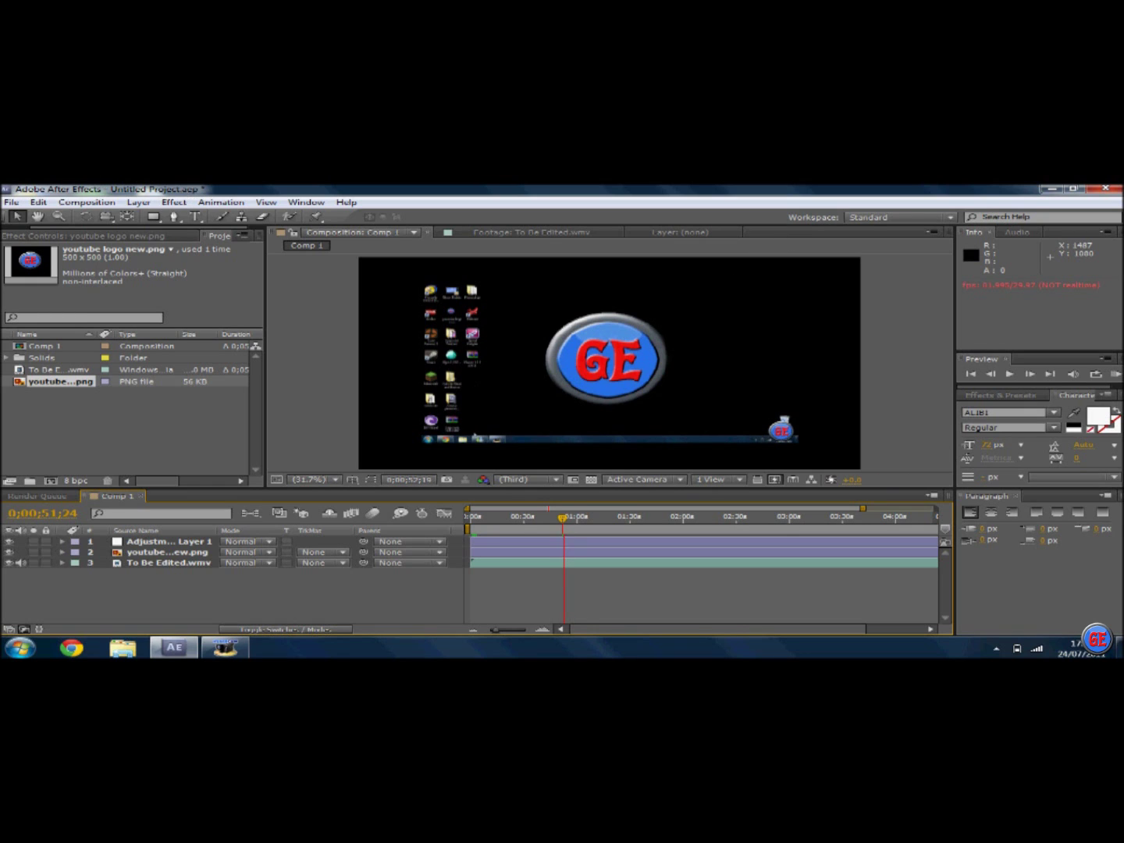